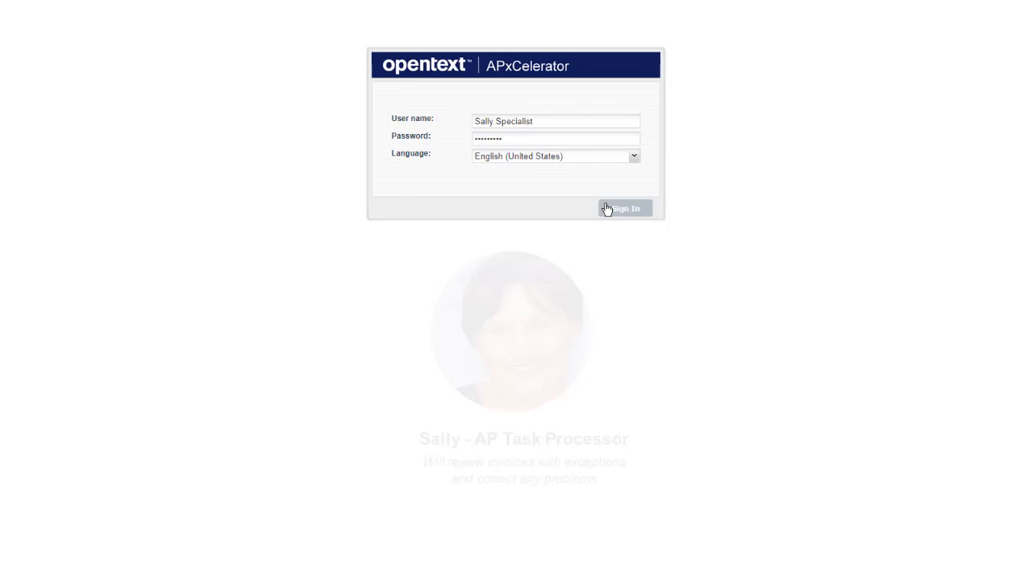
Sign in as the AP specialist and open the Invalid PO task for REFLECTIONS, INC from the task list
left_click(609, 210)
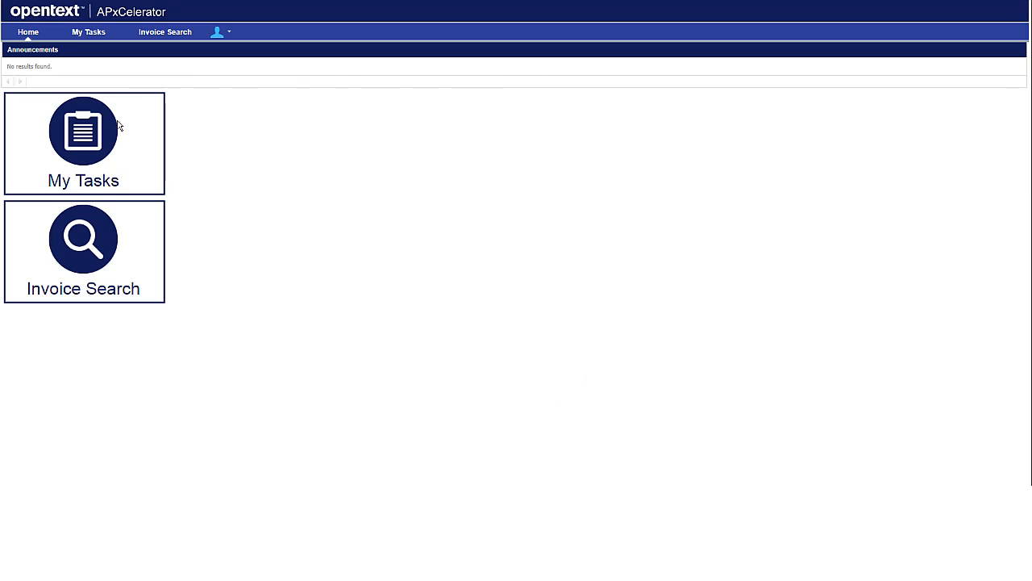
left_click(96, 143)
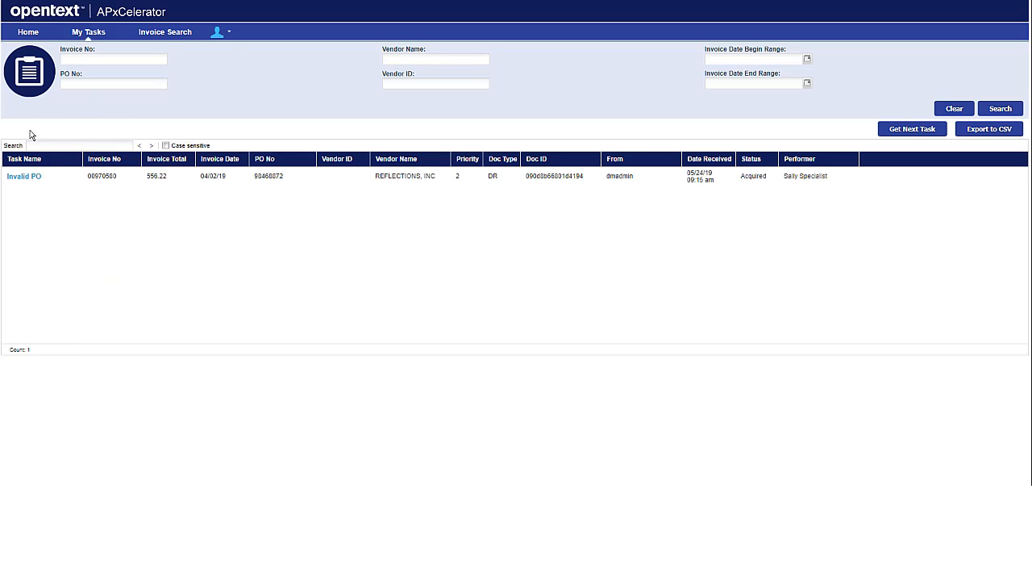
left_click(19, 181)
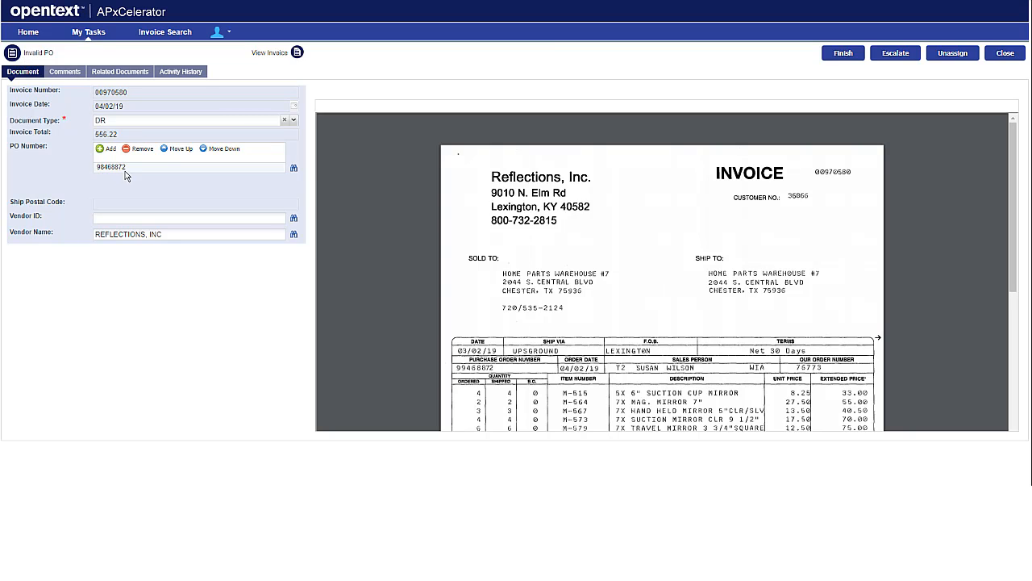
Replace the invoice's PO with the Reflections, Inc. order by looking up vendor name "Ref" in ERP, and finish the task
left_click(294, 171)
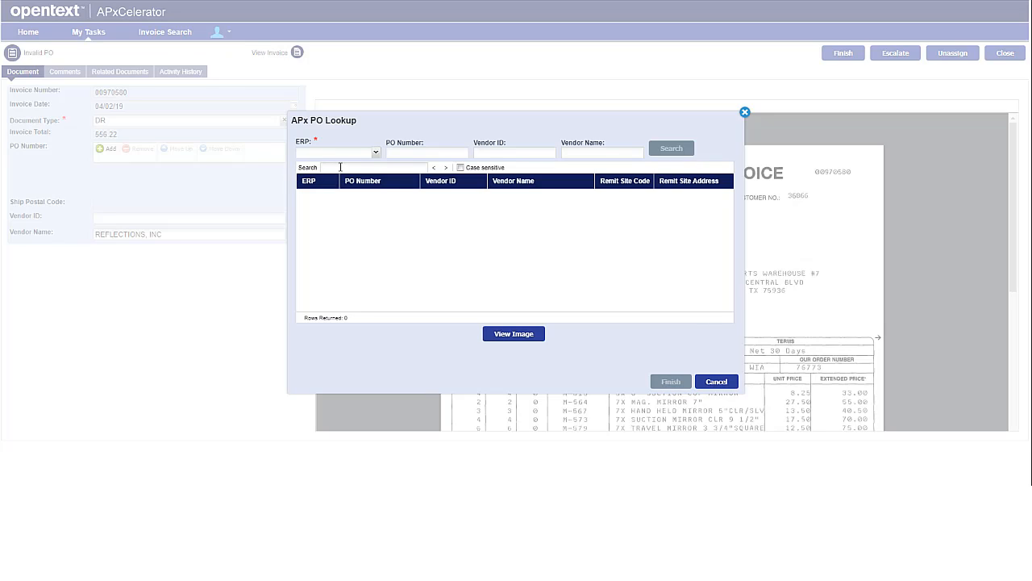
left_click(589, 152)
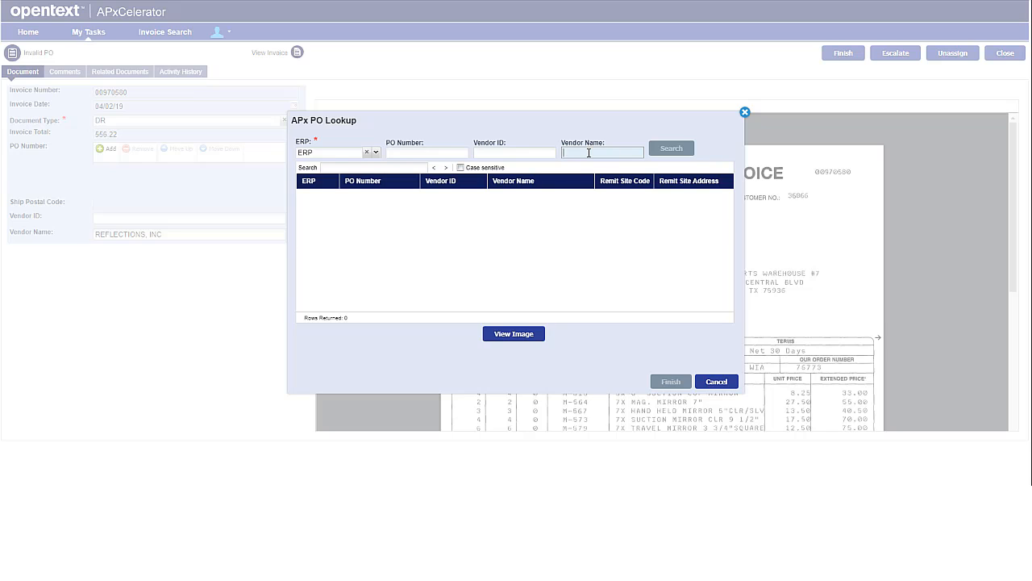
type("Ref")
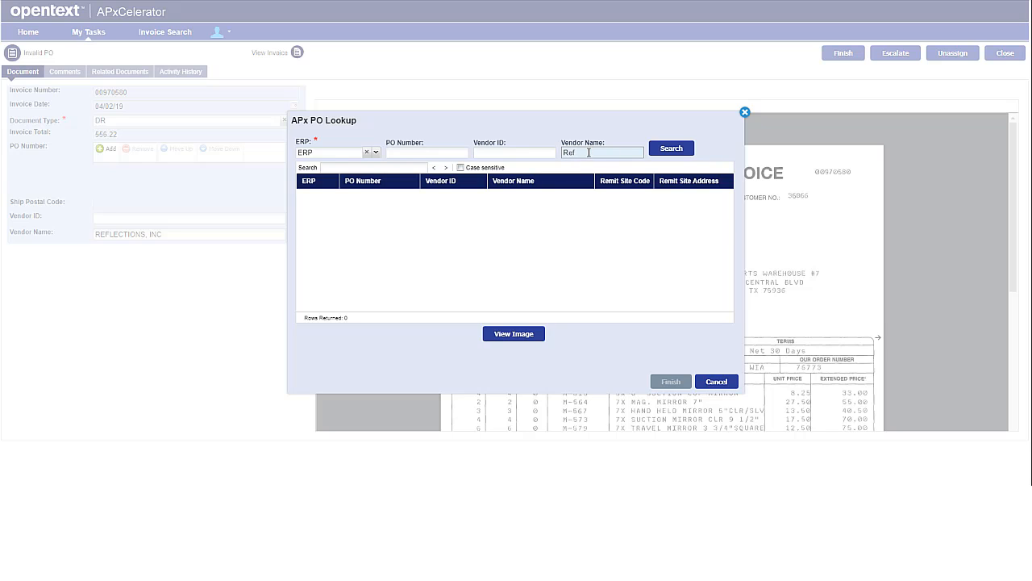
left_click(674, 153)
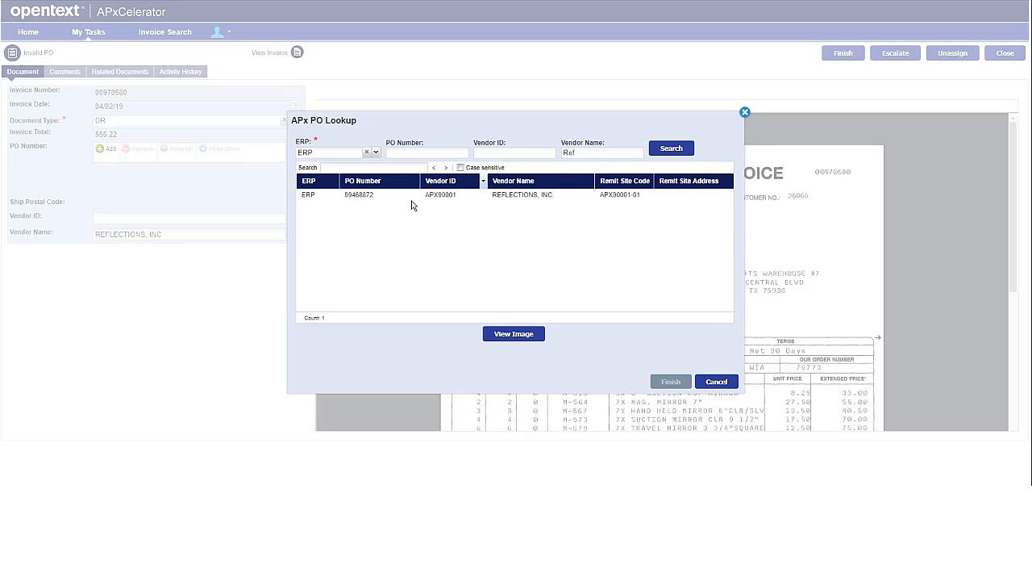
left_click(350, 199)
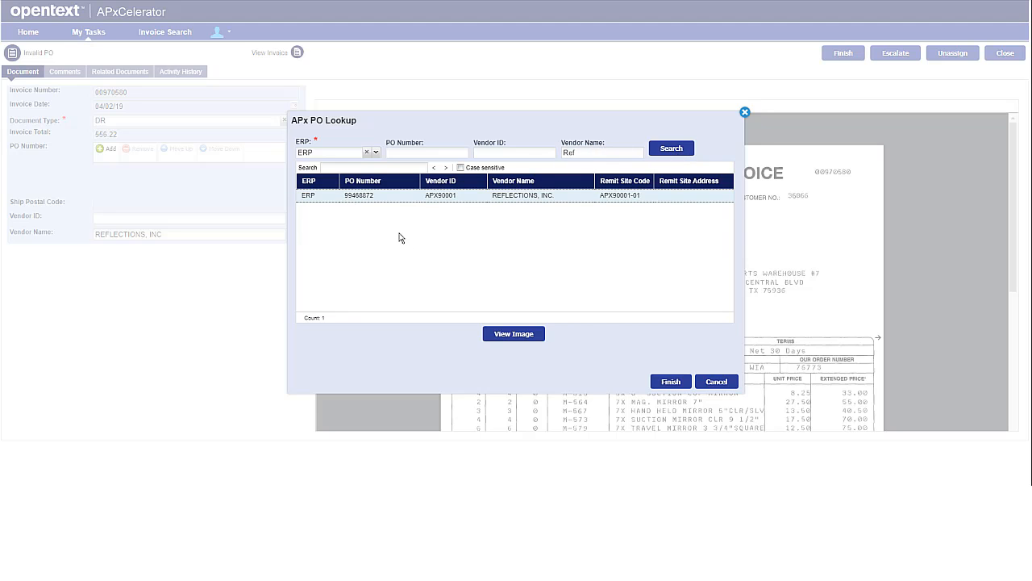
left_click(671, 383)
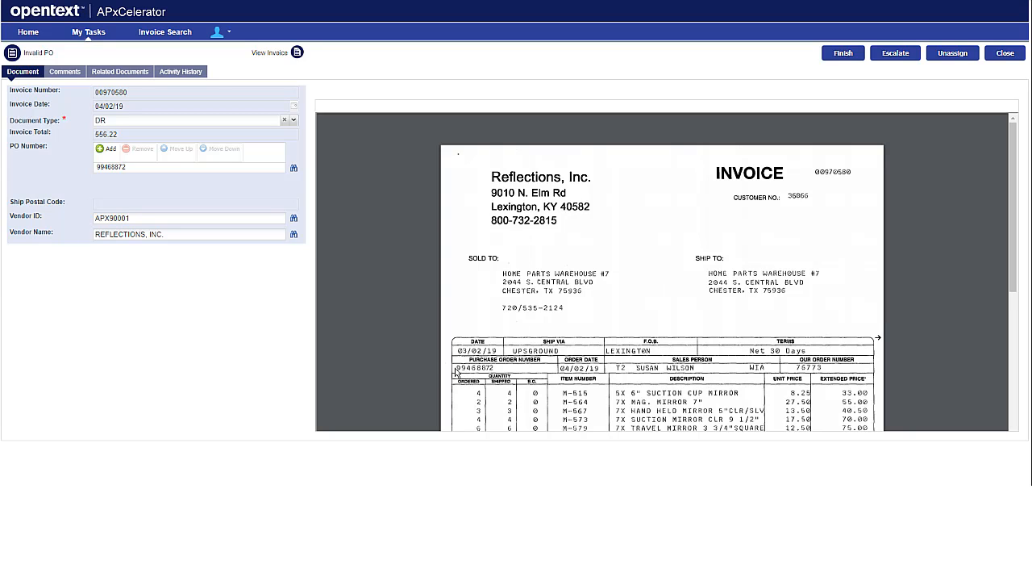
left_click(846, 55)
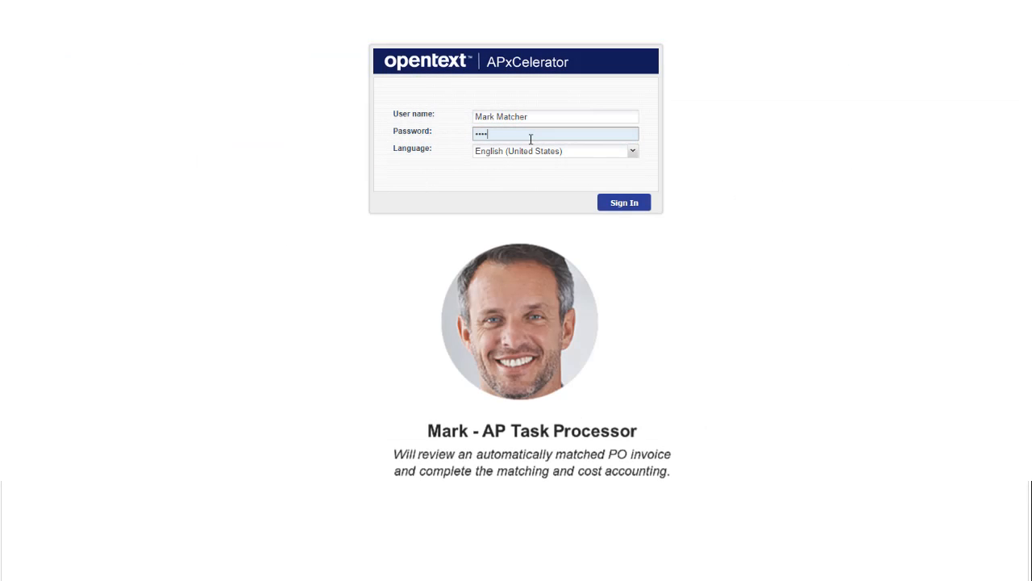
Sign in as the invoice matcher with the account password and get the next task from the task list
type("•••")
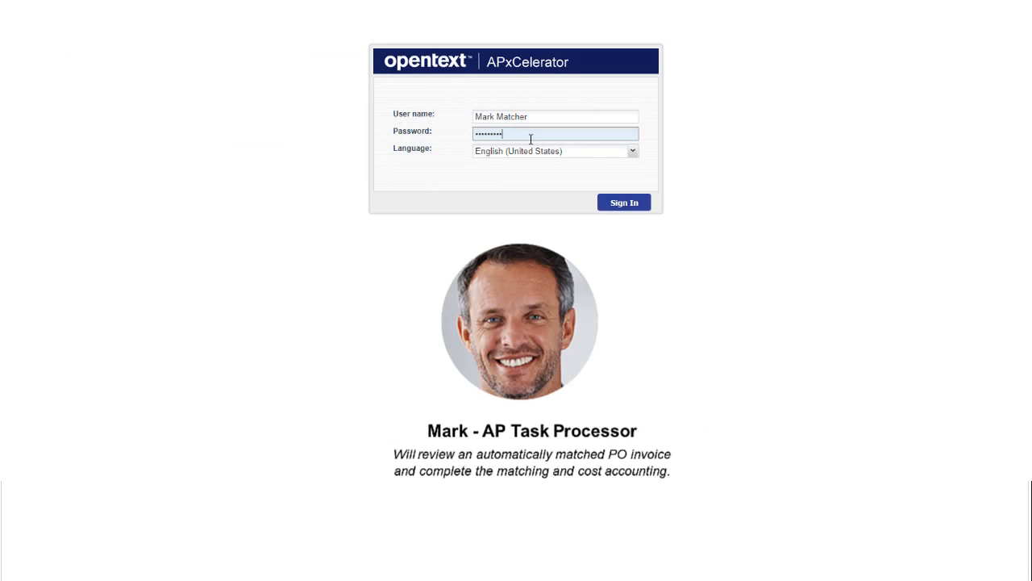
left_click(629, 205)
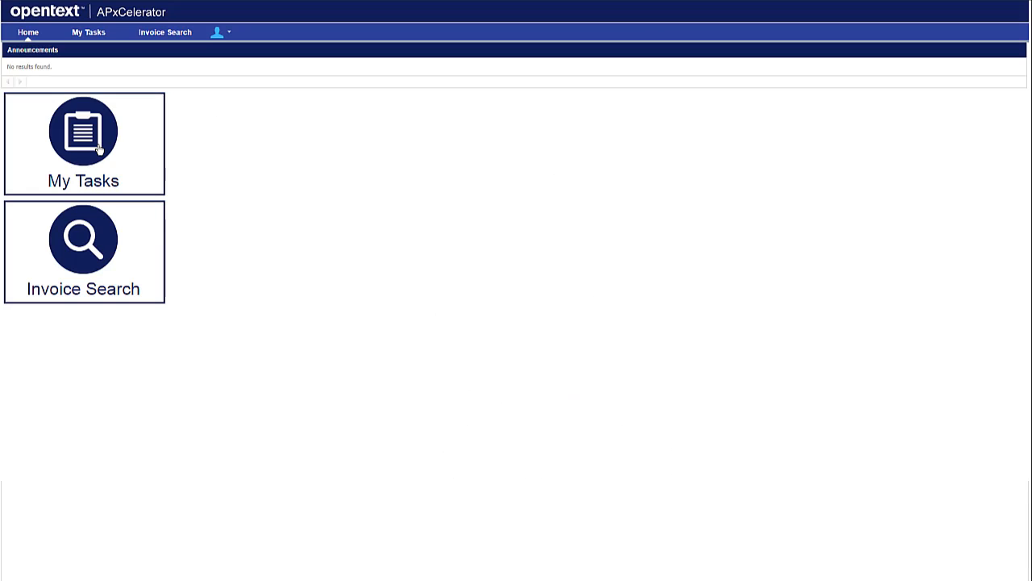
left_click(98, 148)
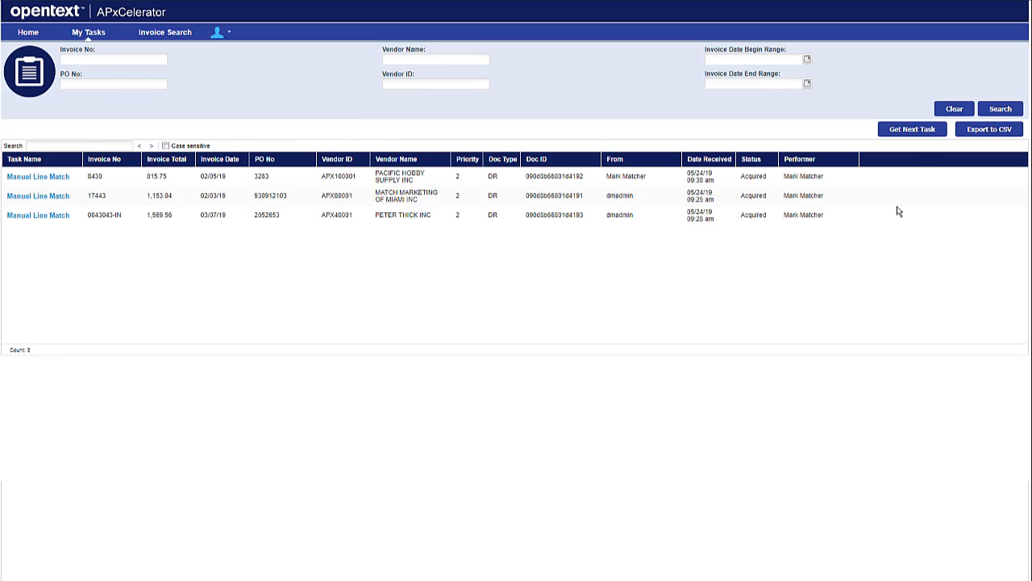
left_click(914, 132)
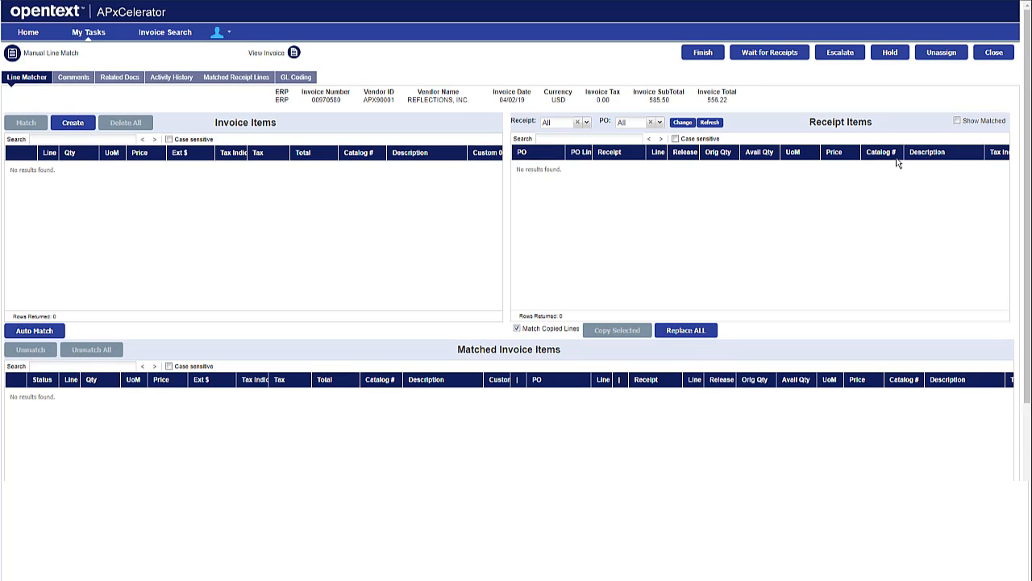
Check the task's comments and match invoice line 8, the gold mirror, with receipt line 8
left_click(81, 79)
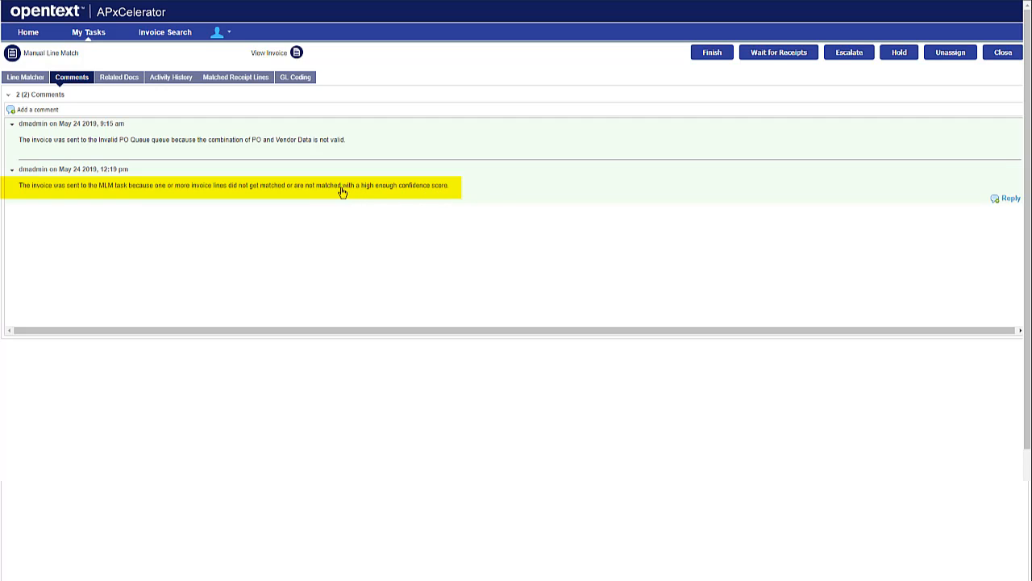
left_click(32, 78)
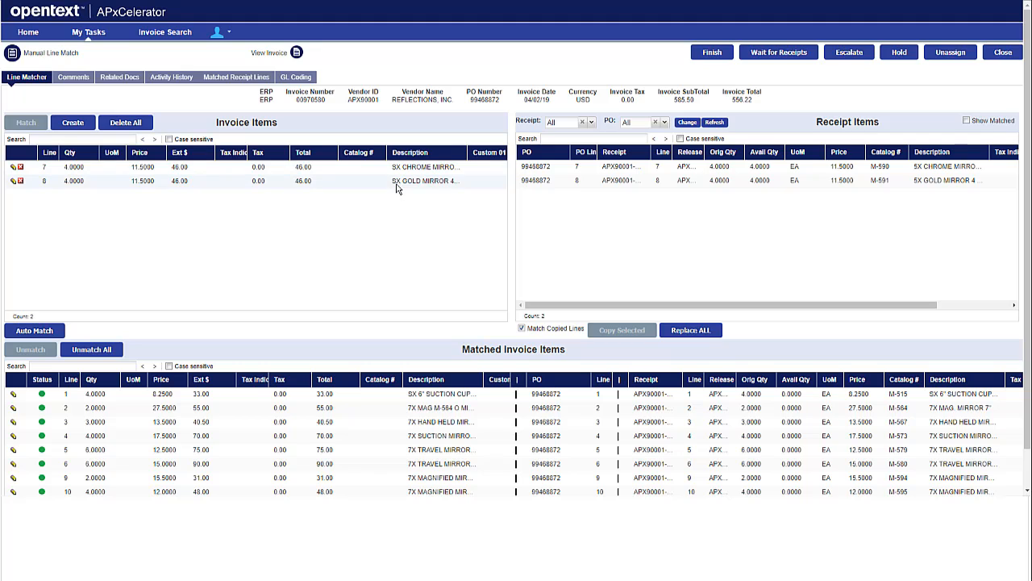
left_click(555, 181)
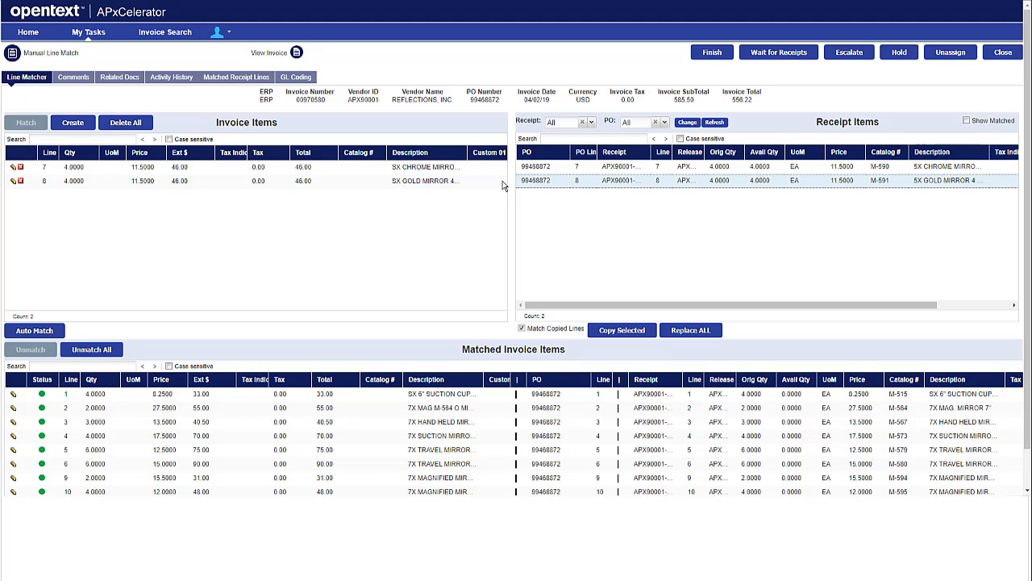
left_click(387, 182)
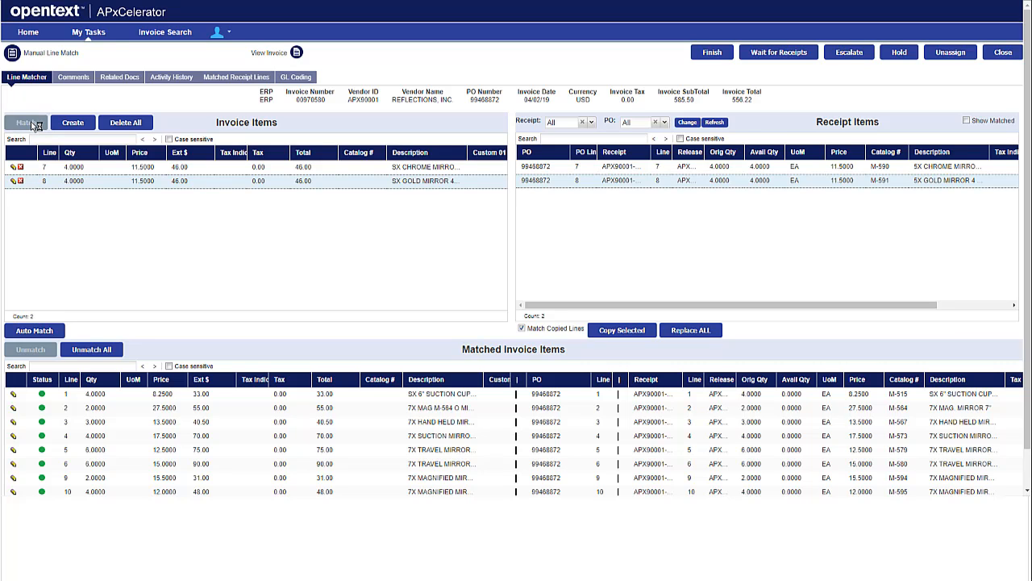
left_click(26, 122)
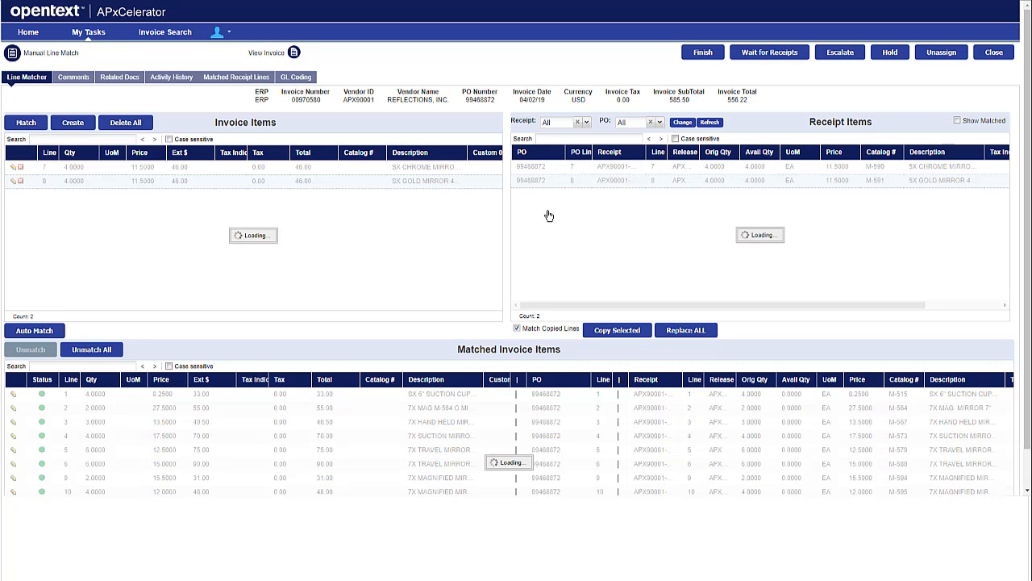
Match invoice line 7, the chrome mirror, with receipt line 7
left_click(615, 169)
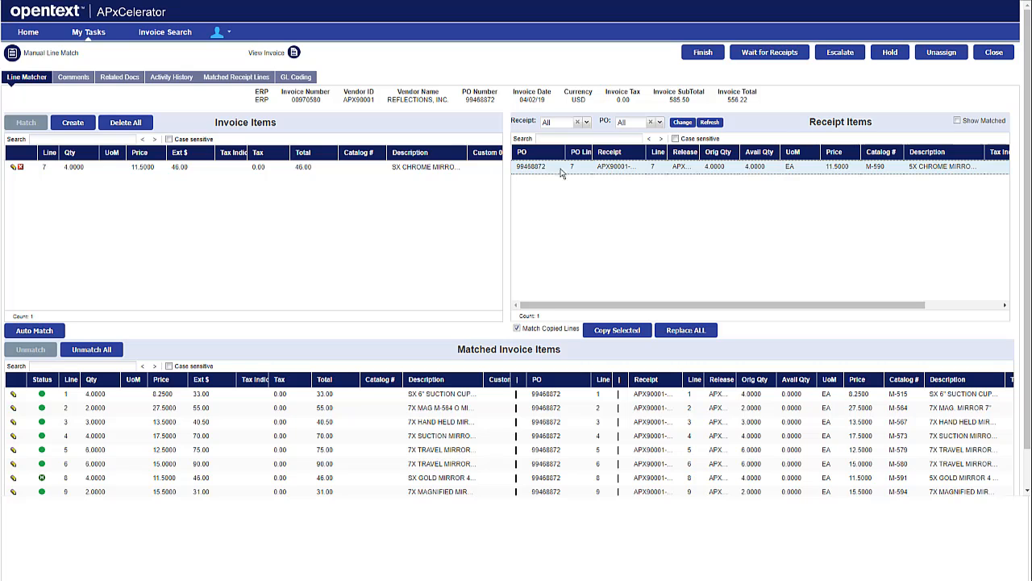
left_click(331, 169)
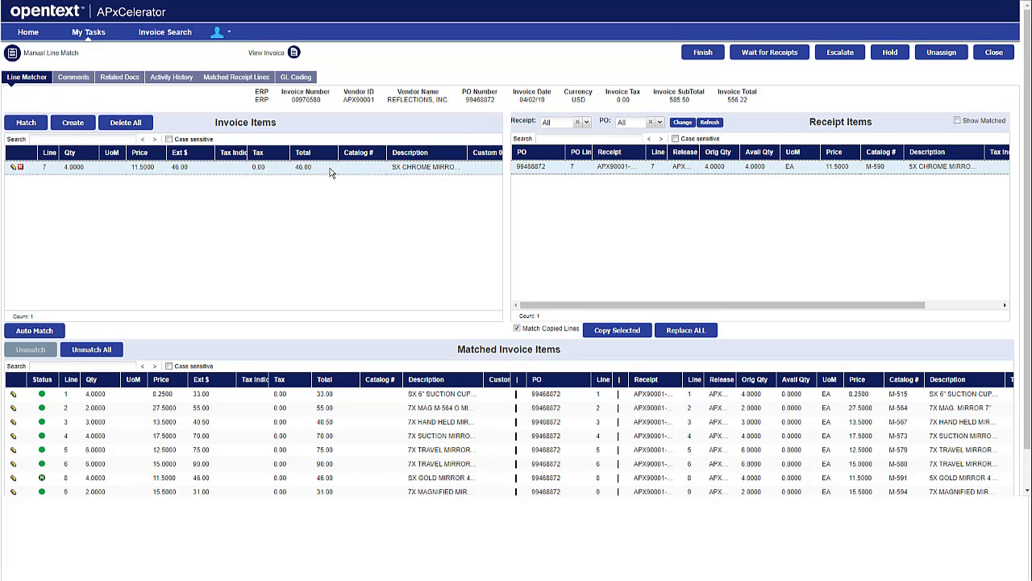
left_click(35, 123)
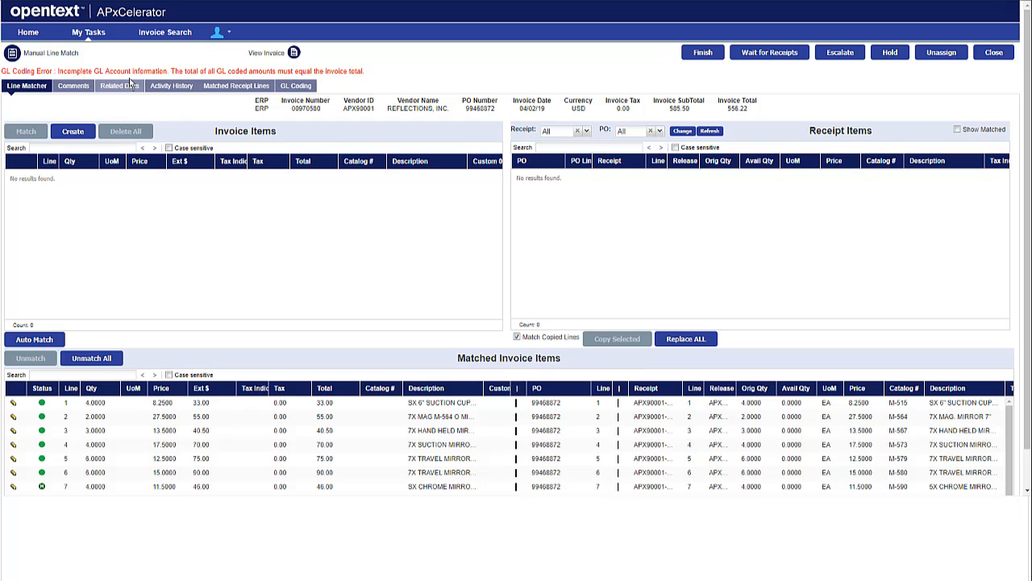
Begin a header-level general ledger coding entry with the cost type DISCOUNT
left_click(296, 85)
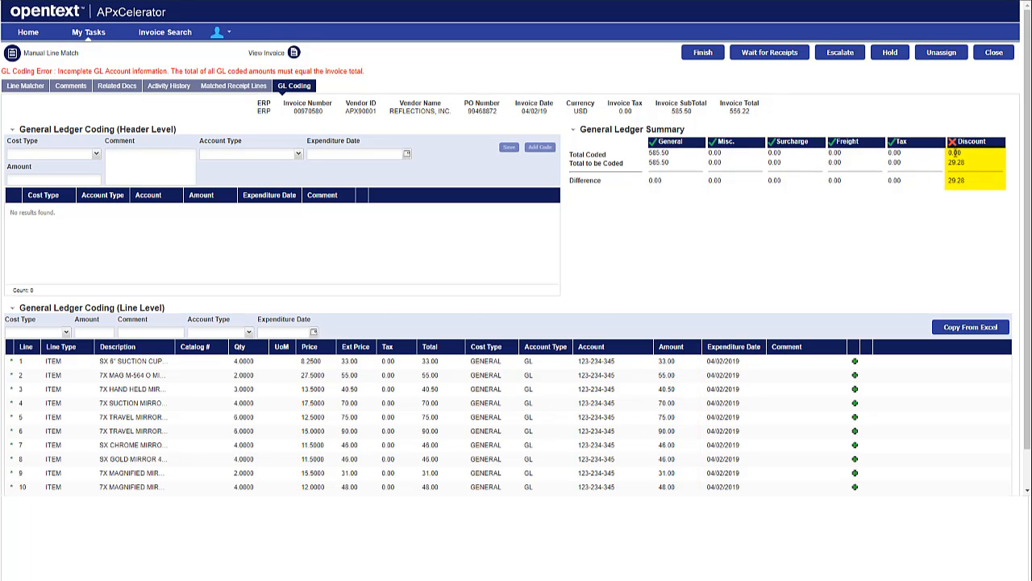
left_click(96, 155)
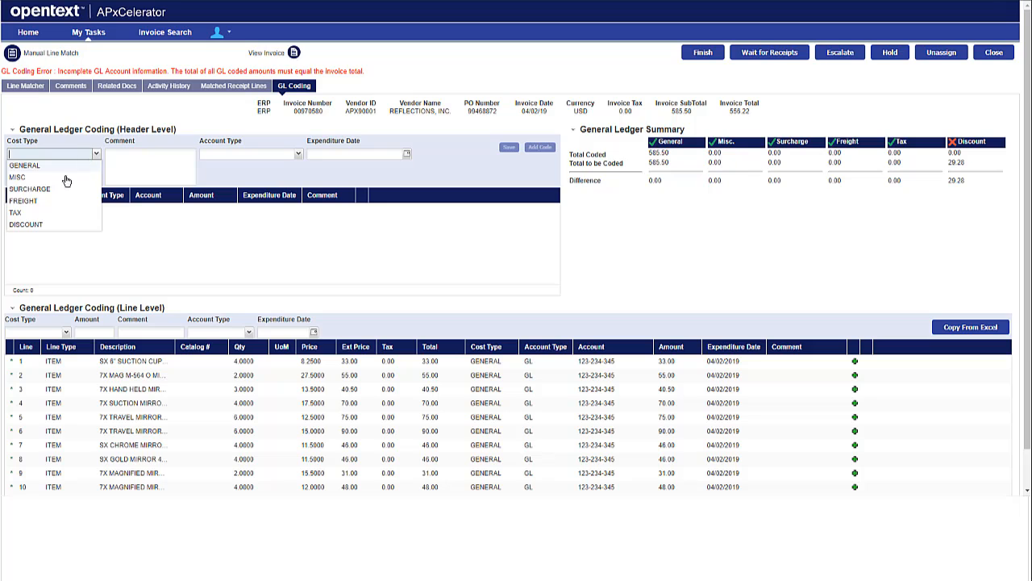
left_click(29, 224)
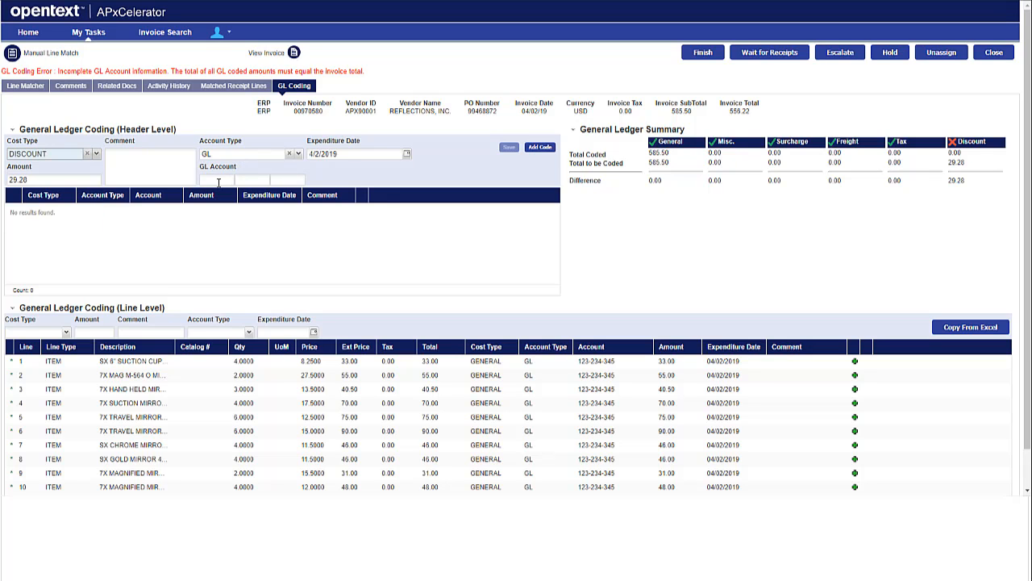
Set the discount's GL account segments to 1000, 501711 and Cost Center 10000, and add the code
left_click(217, 180)
type("1")
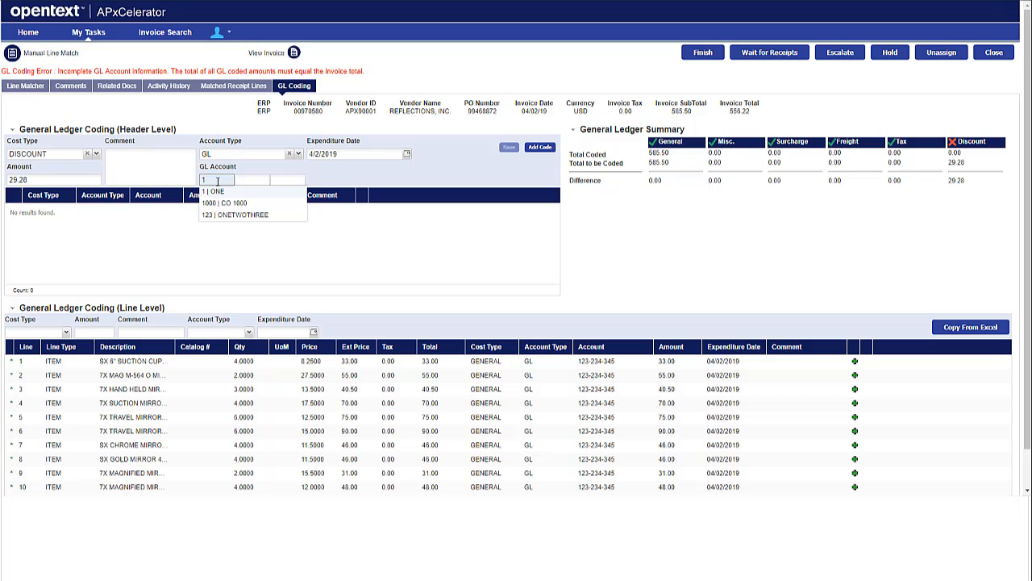
left_click(221, 204)
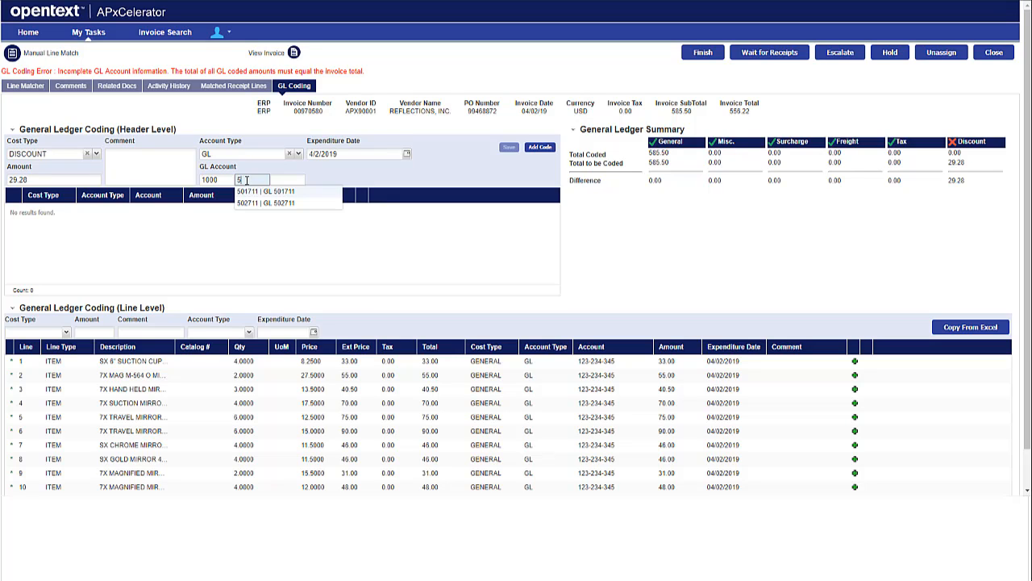
left_click(246, 191)
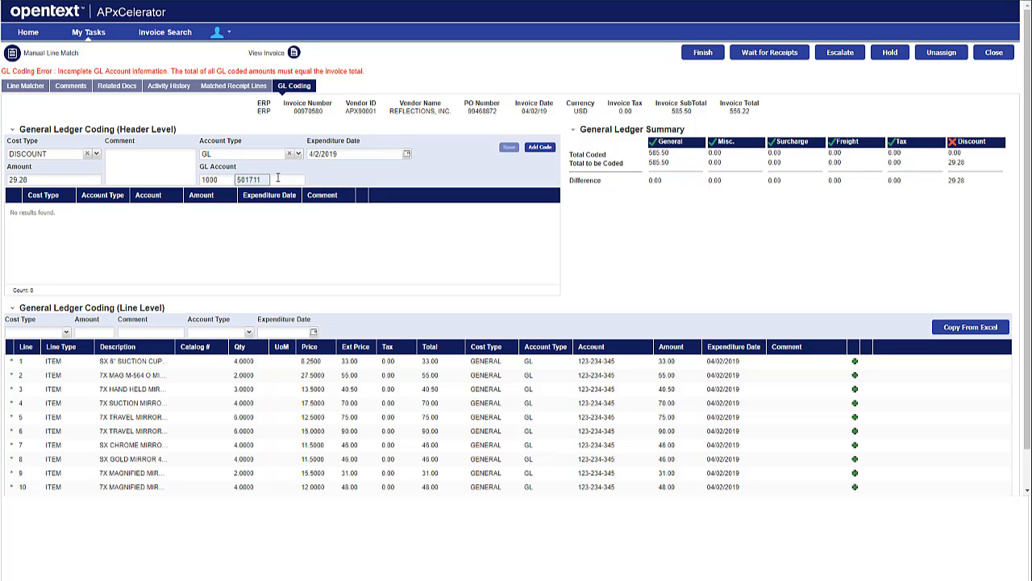
left_click(276, 179)
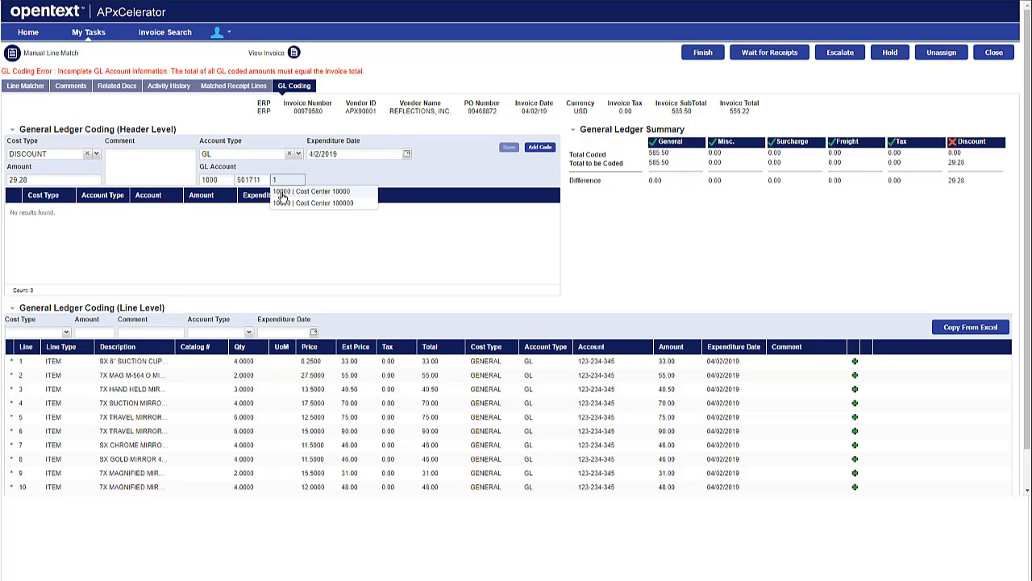
left_click(281, 192)
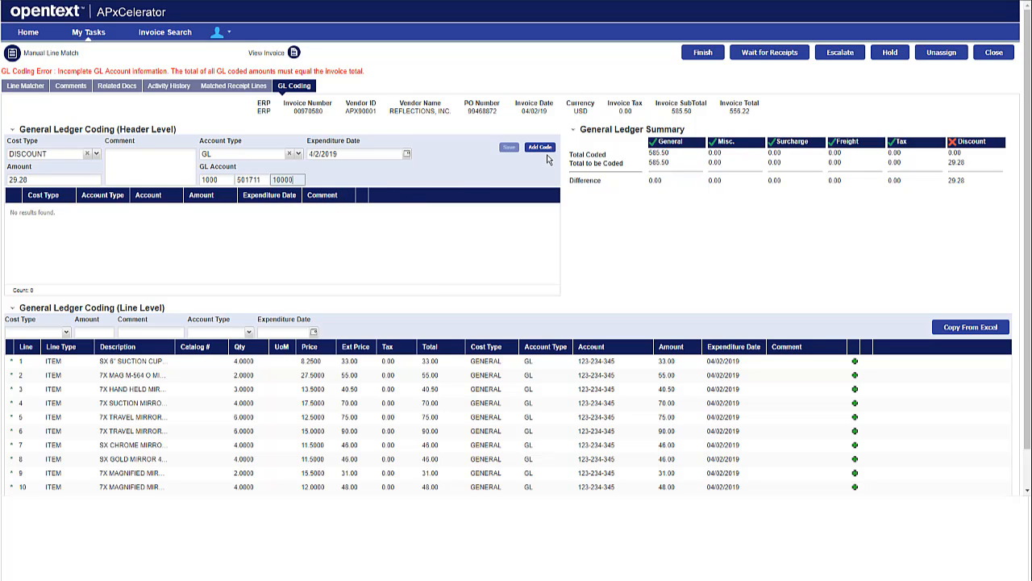
left_click(539, 148)
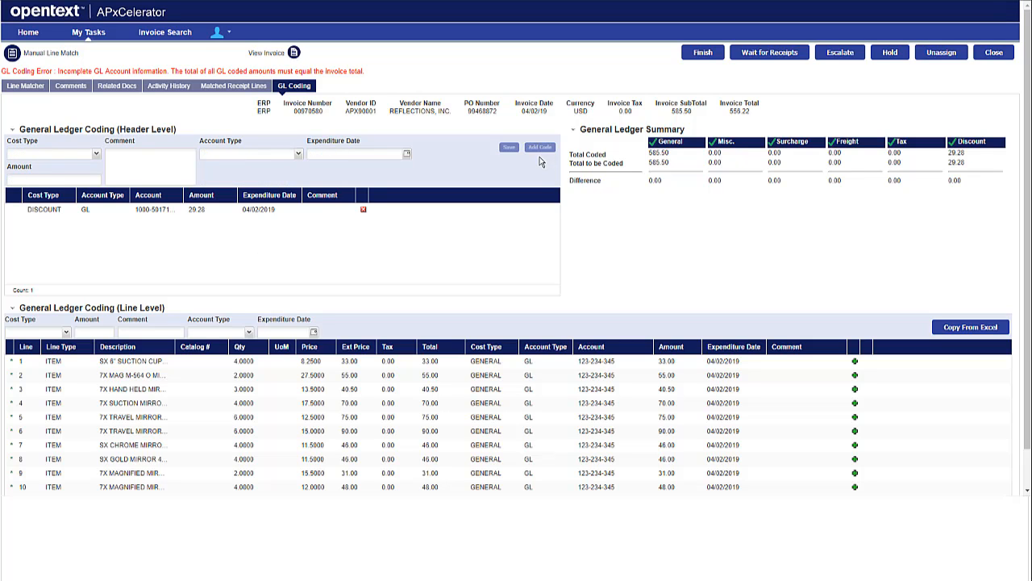